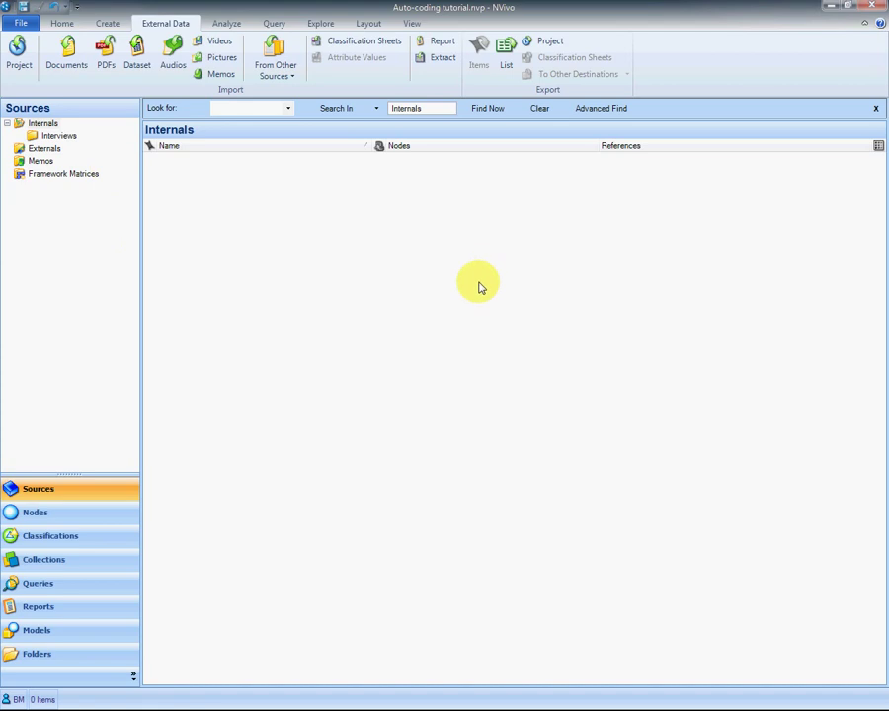
Step: Show the empty Interviews folder under Internals in Sources
{"action": "left_click", "coordinate": [69, 138]}
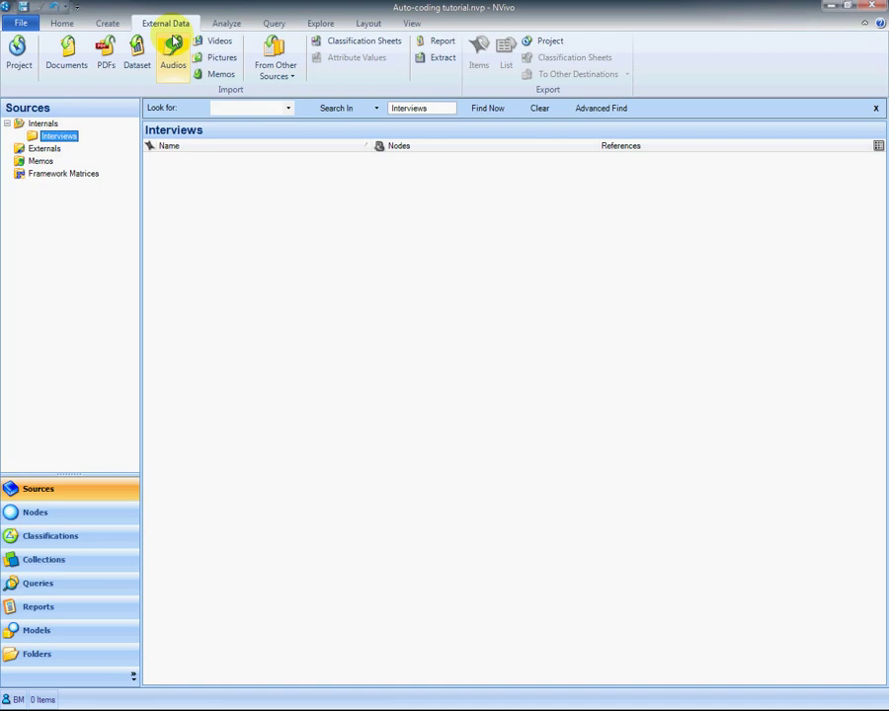
Step: Import Interview 1, 2 and 3 from the Desktop's Auto-coding formatting tutorial folder into Interviews
{"action": "left_click", "coordinate": [73, 60]}
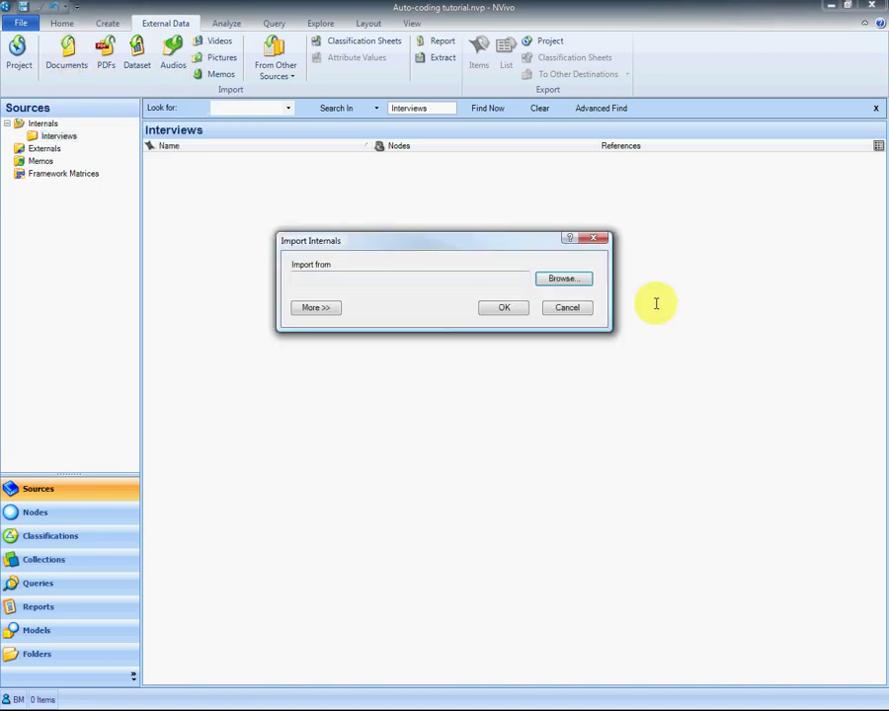
{"action": "left_click", "coordinate": [570, 279]}
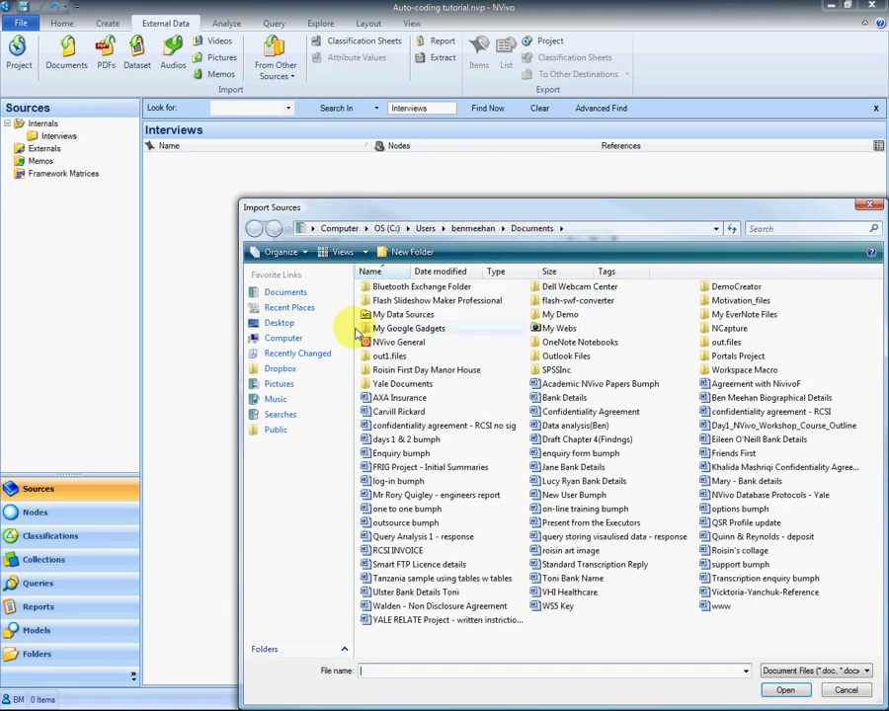
{"action": "left_click", "coordinate": [300, 328]}
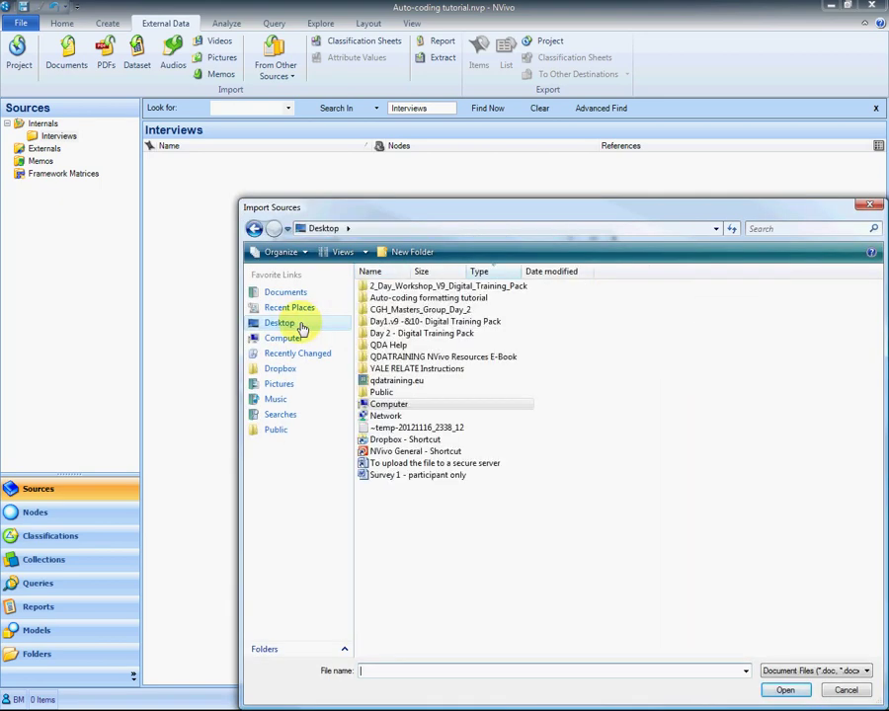
{"action": "left_click", "coordinate": [366, 300]}
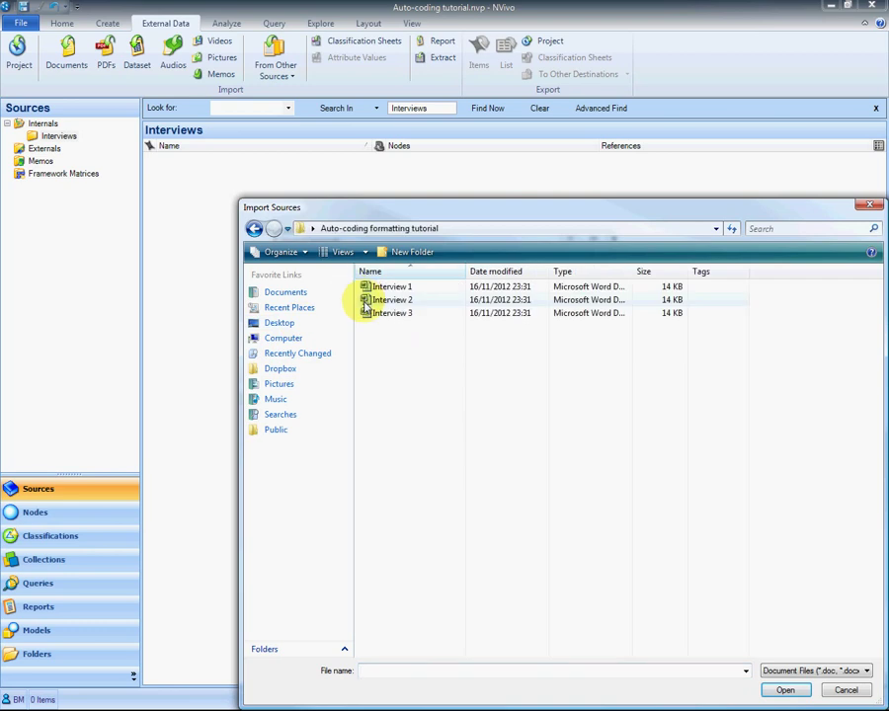
{"action": "left_click", "coordinate": [366, 287]}
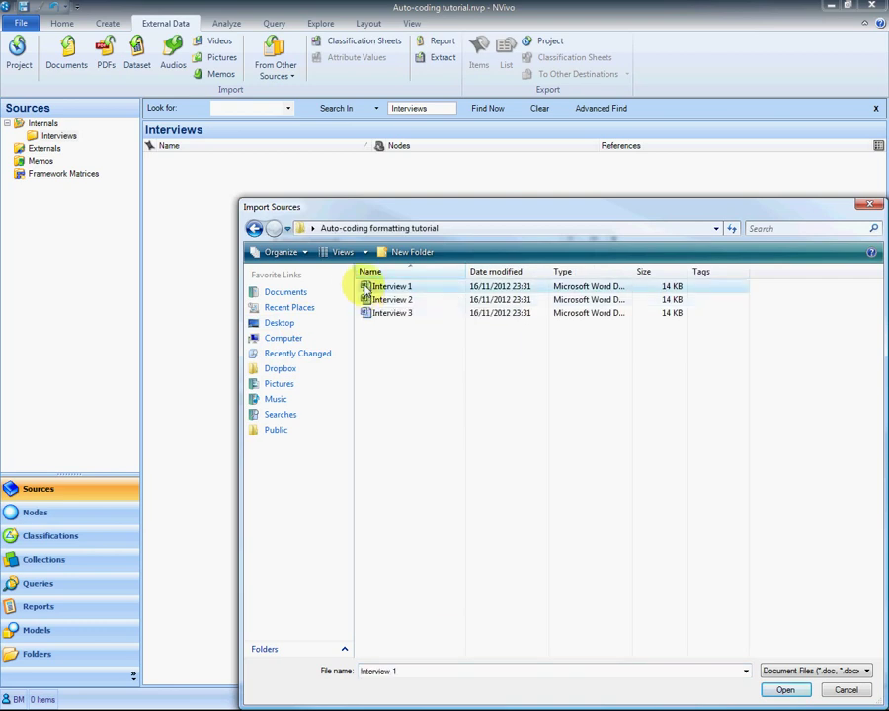
{"action": "key", "text": "ctrl+a"}
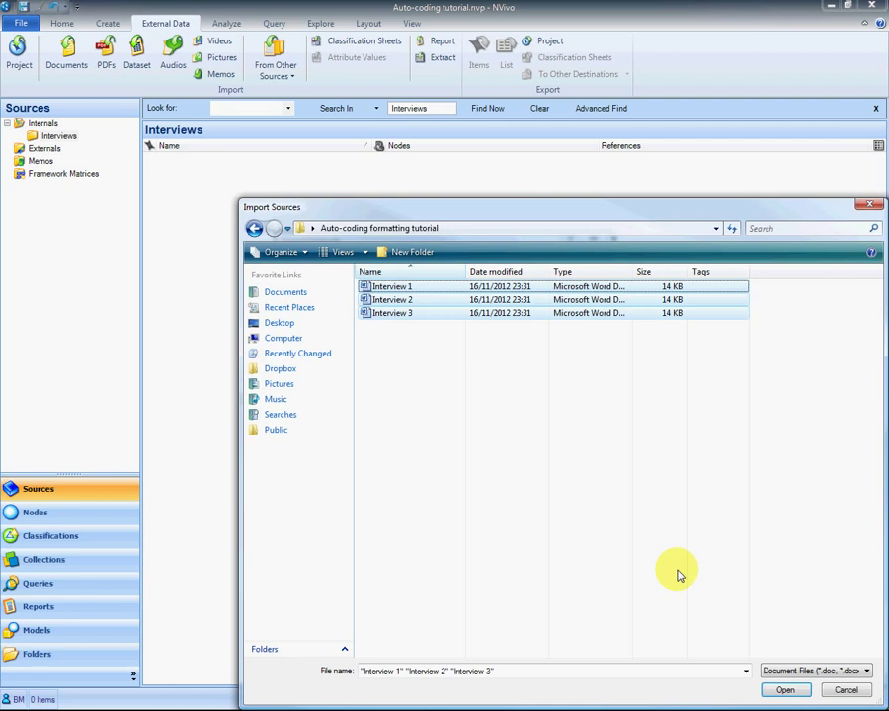
{"action": "left_click", "coordinate": [787, 689]}
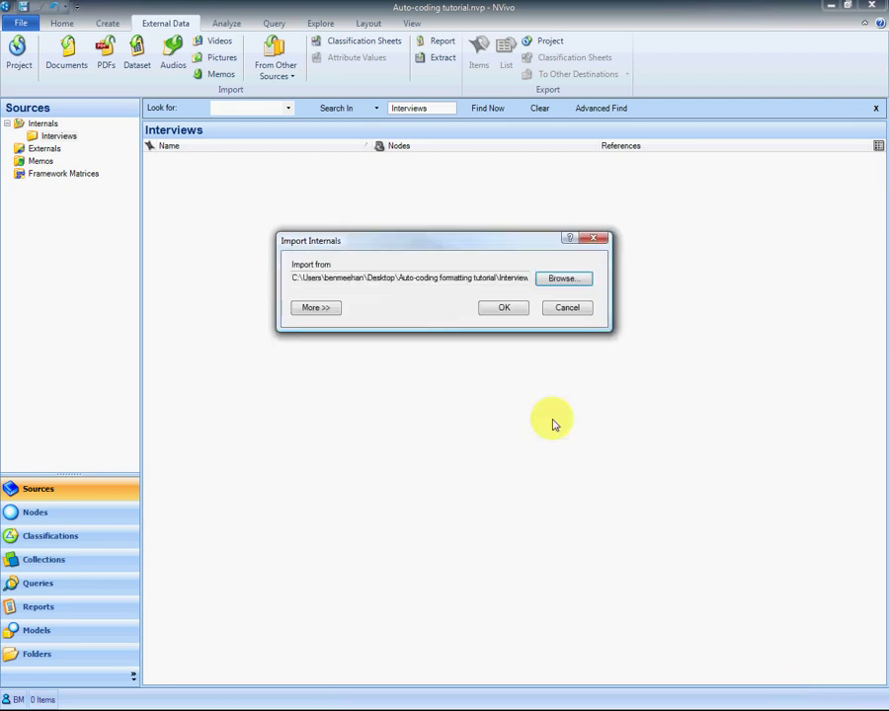
{"action": "left_click", "coordinate": [506, 310]}
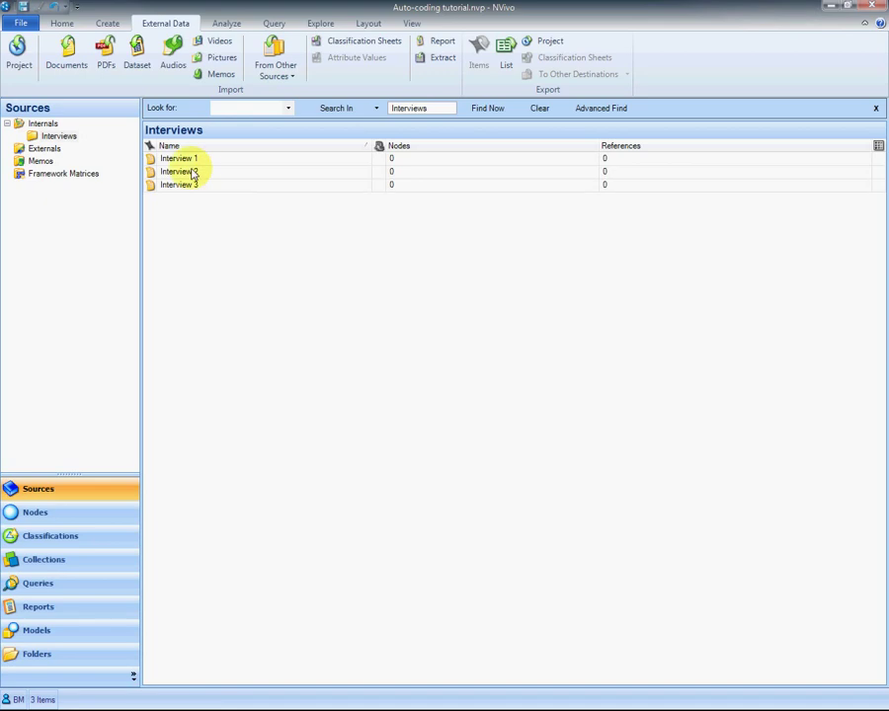
{"action": "left_click", "coordinate": [153, 159]}
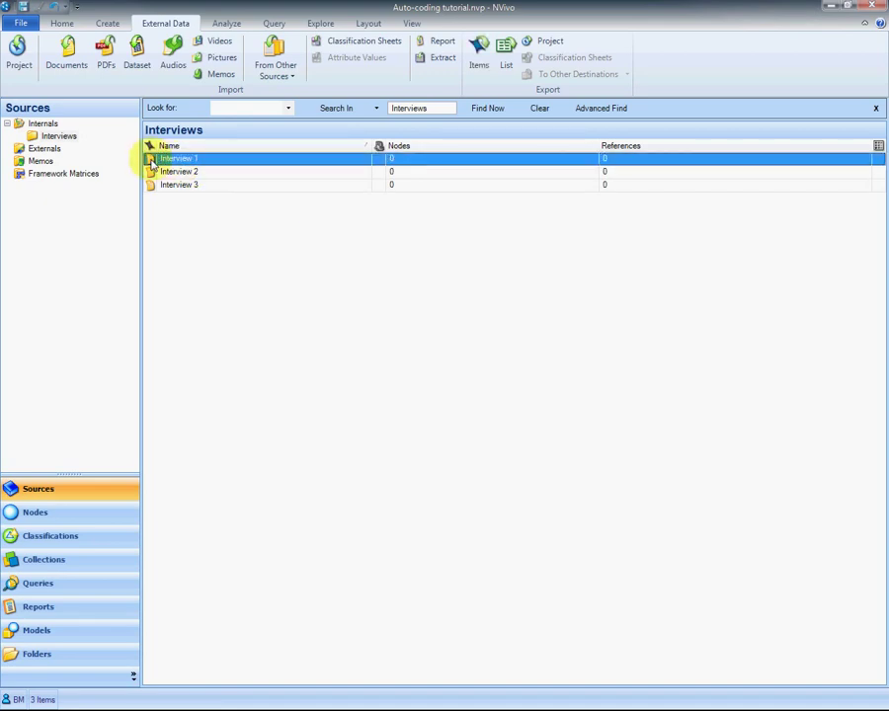
{"action": "key", "text": "Return"}
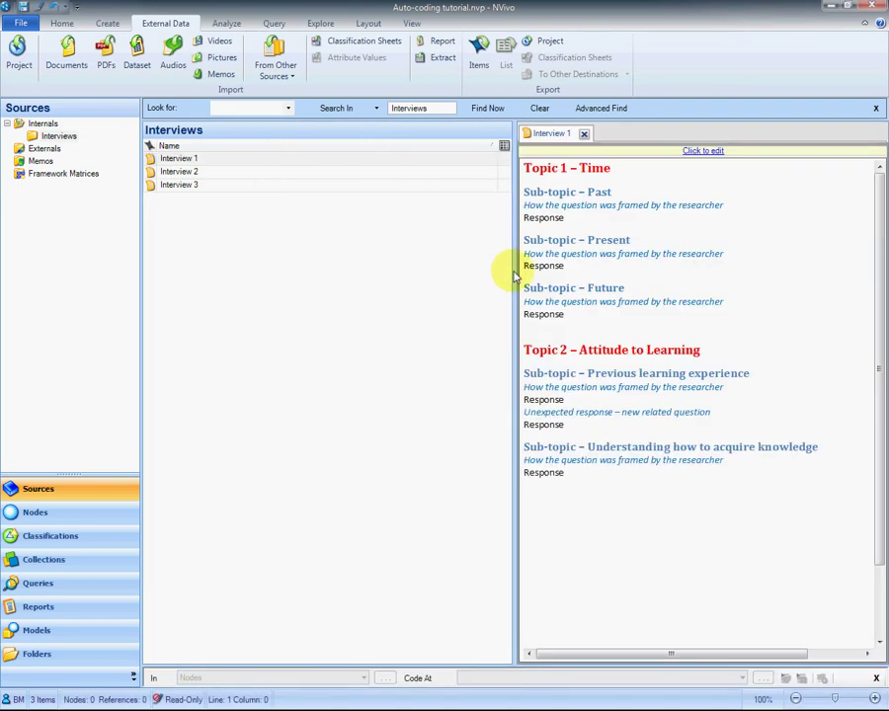
{"action": "left_click", "coordinate": [584, 135]}
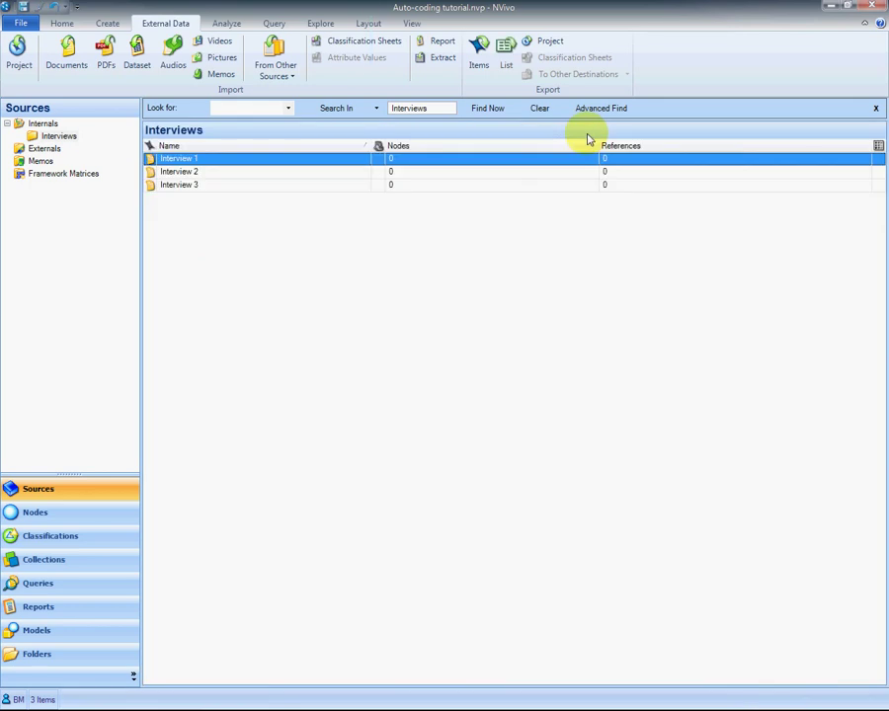
{"action": "left_click", "coordinate": [156, 173], "text": "ctrl"}
{"action": "left_click", "coordinate": [156, 187], "text": "ctrl"}
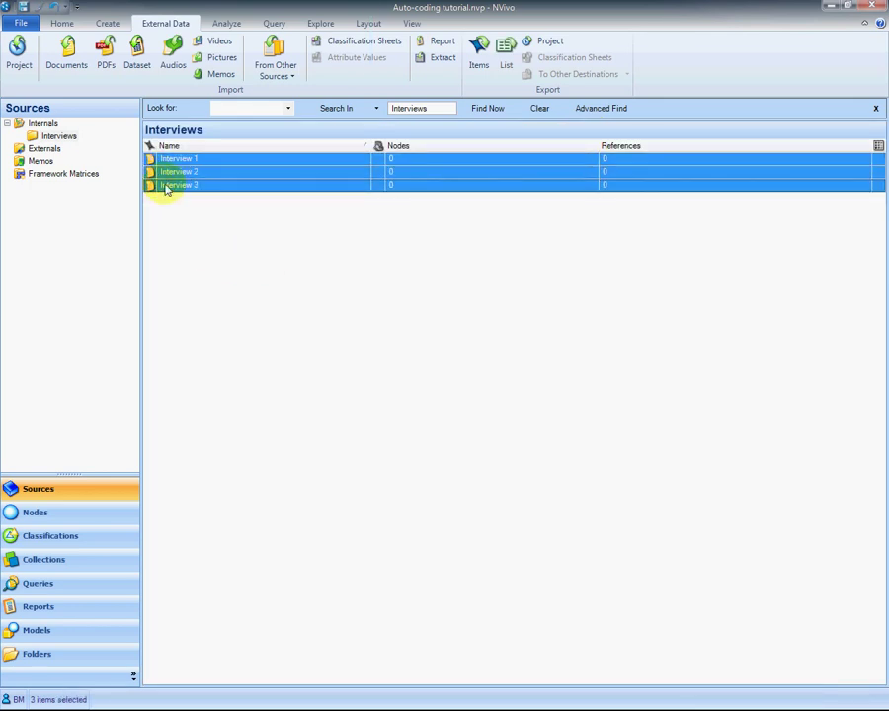
Step: Auto code the three interviews by heading 1 and heading 2 into a new node 'Tutorial auto coding'
{"action": "right_click", "coordinate": [264, 168]}
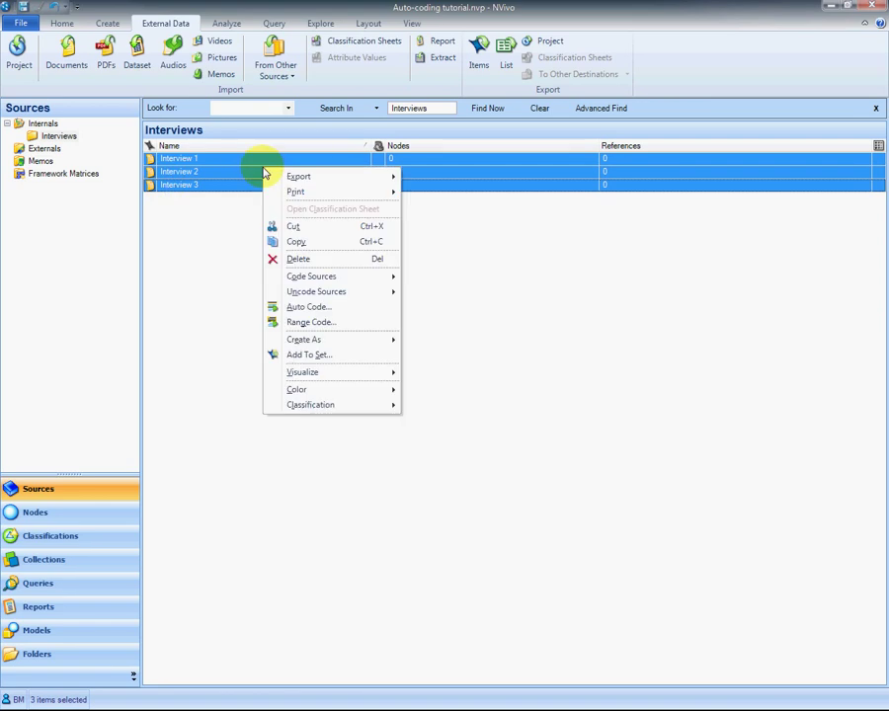
{"action": "left_click", "coordinate": [318, 307]}
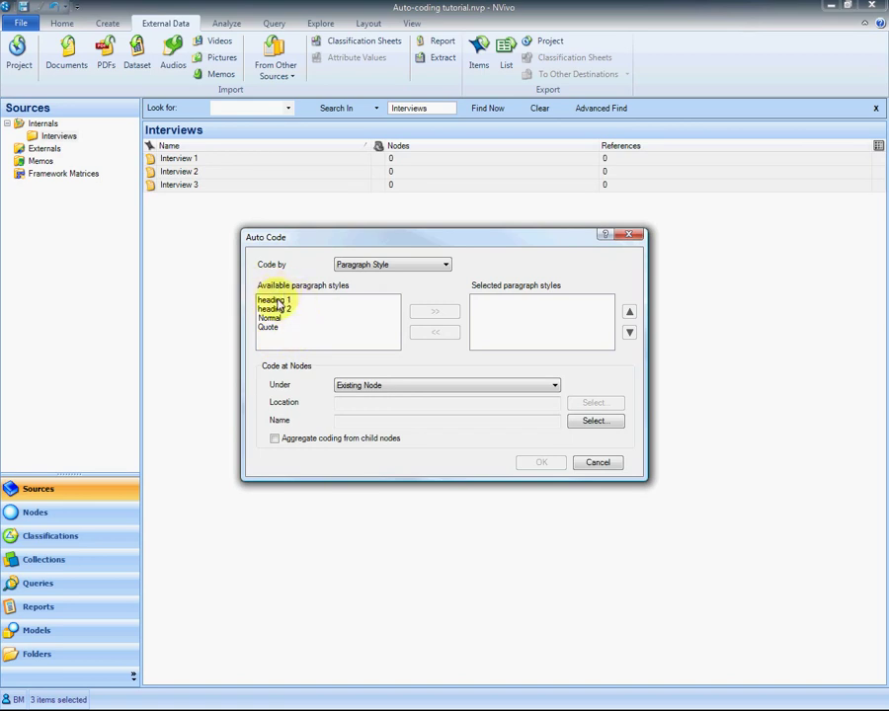
{"action": "left_click", "coordinate": [277, 299]}
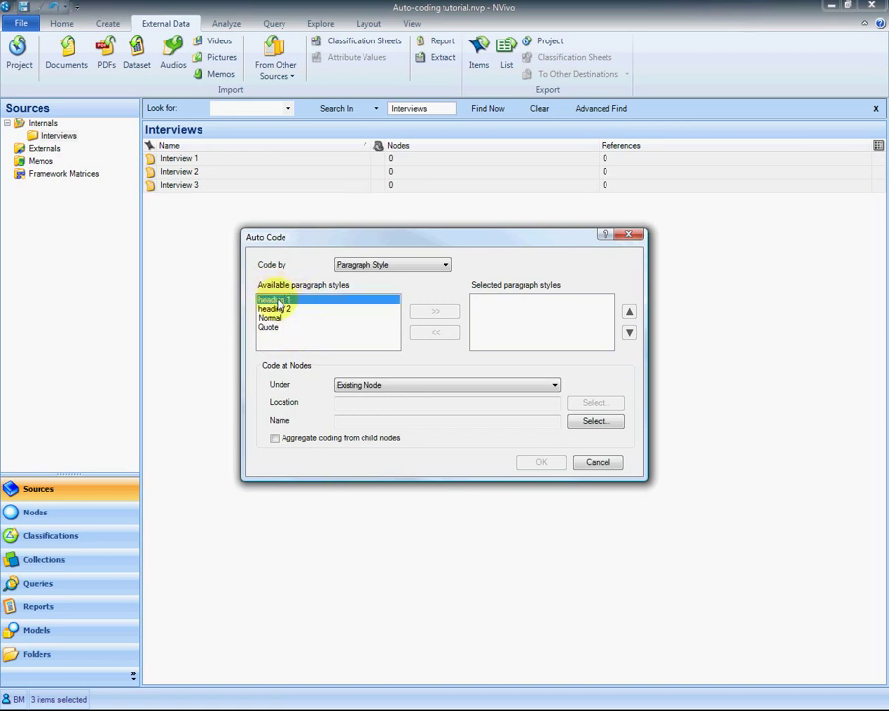
{"action": "left_click", "coordinate": [437, 314]}
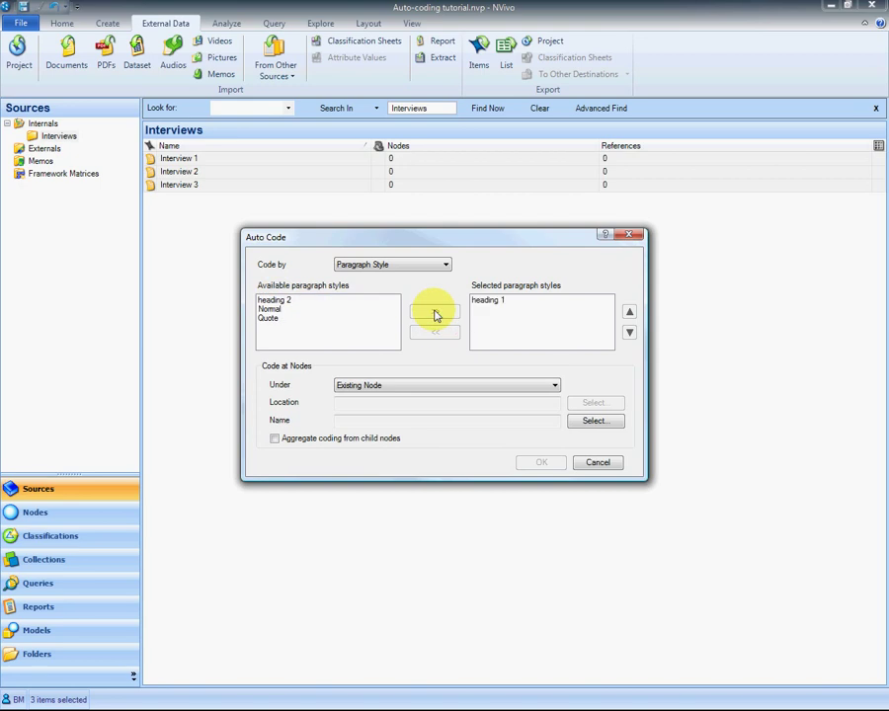
{"action": "left_click", "coordinate": [282, 301]}
{"action": "left_click", "coordinate": [425, 318]}
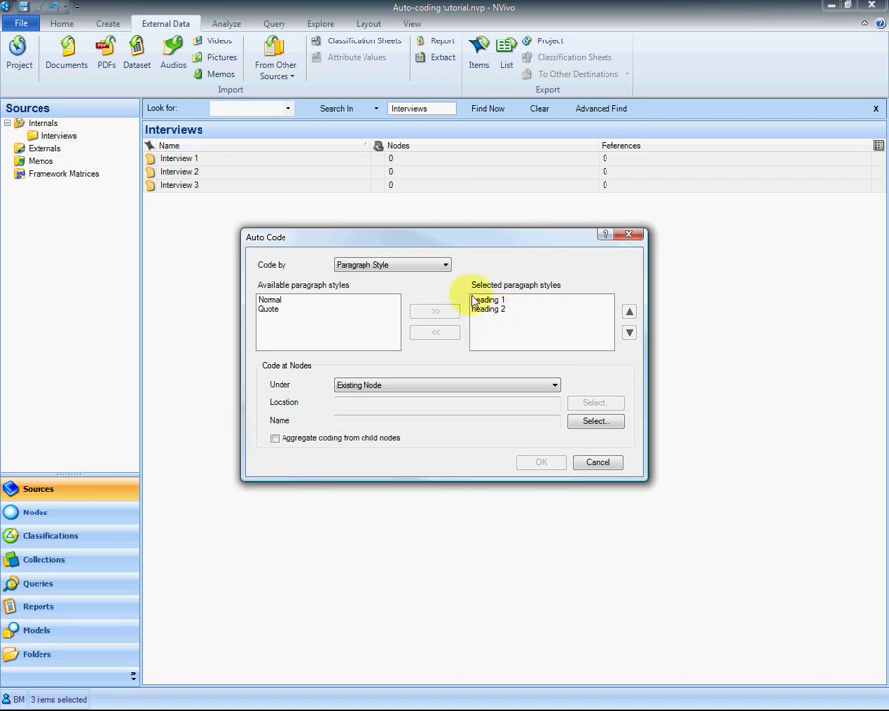
{"action": "left_click", "coordinate": [456, 385]}
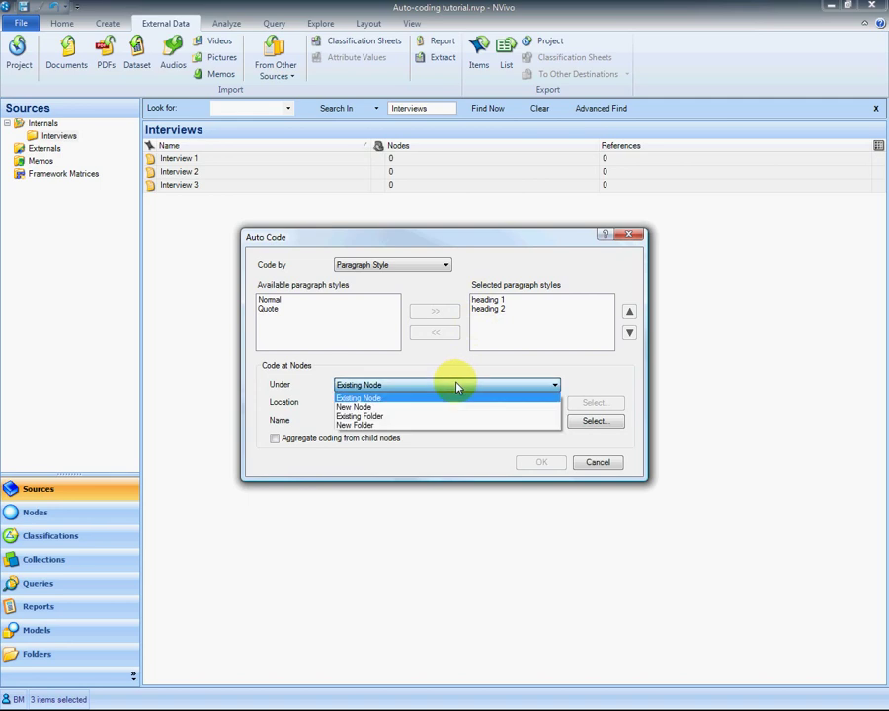
{"action": "left_click", "coordinate": [447, 407]}
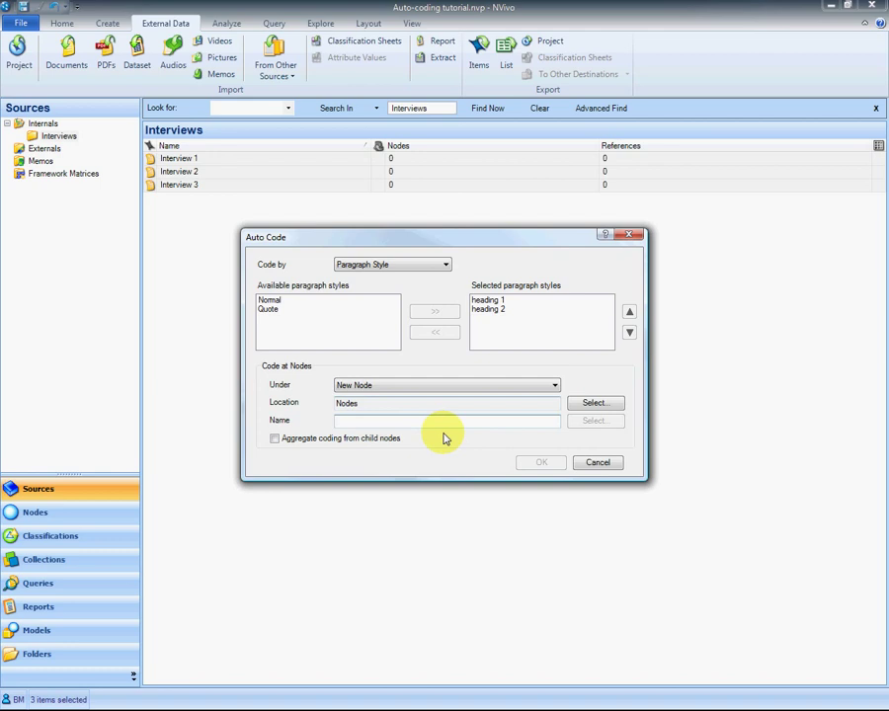
{"action": "type", "text": "Tuto"}
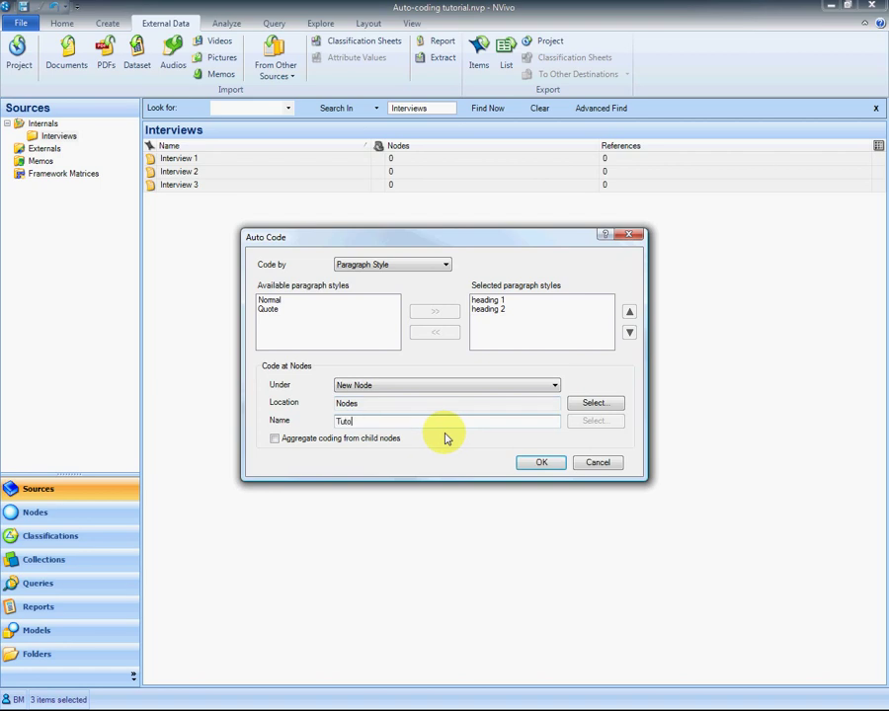
{"action": "type", "text": "rial auto coding"}
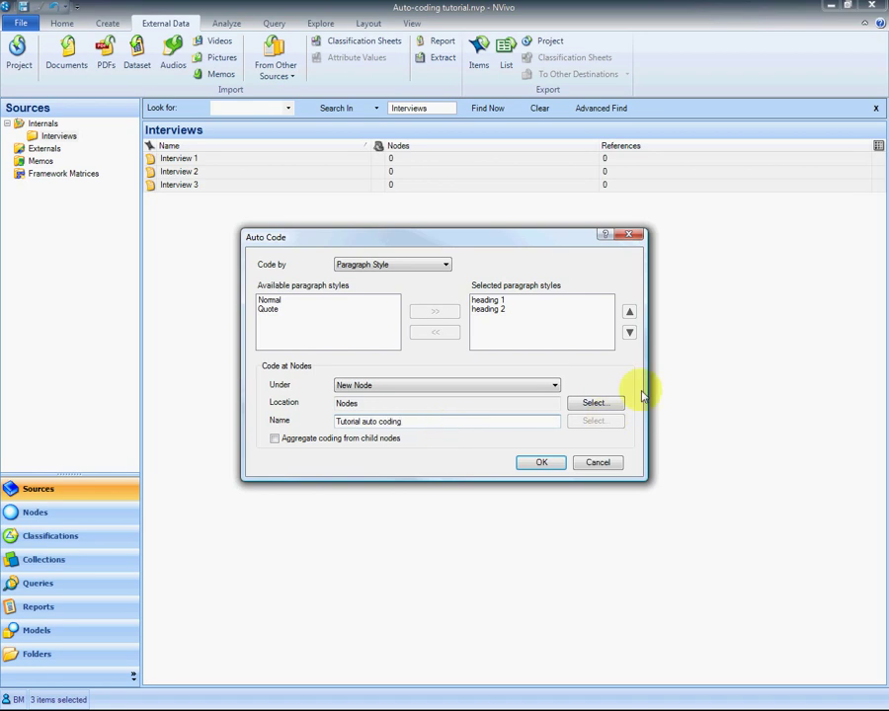
Step: Place the new node under Initial Coding and run the auto coding
{"action": "left_click", "coordinate": [604, 403]}
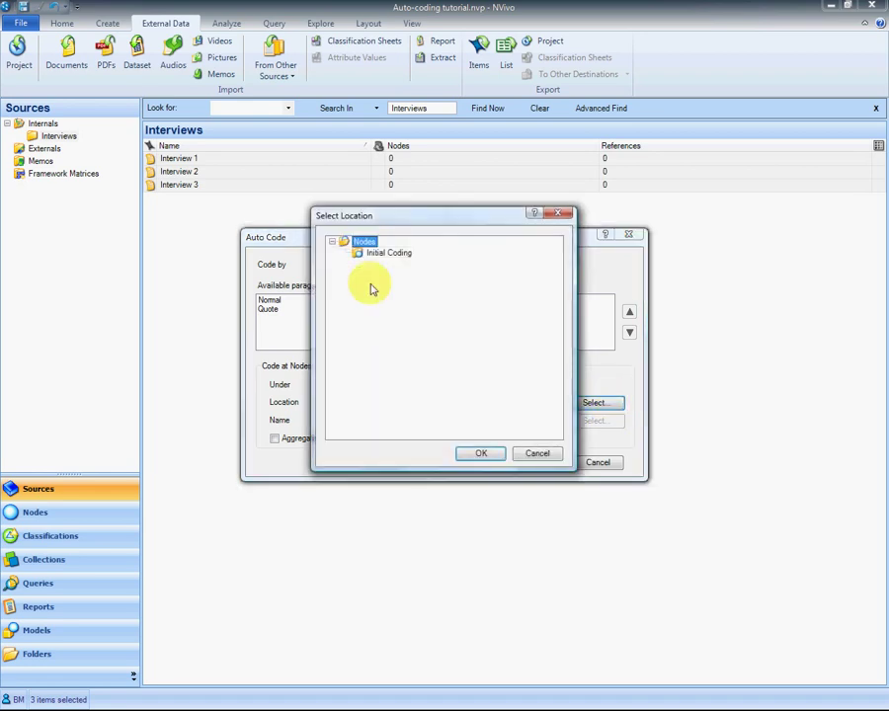
{"action": "left_click", "coordinate": [355, 255]}
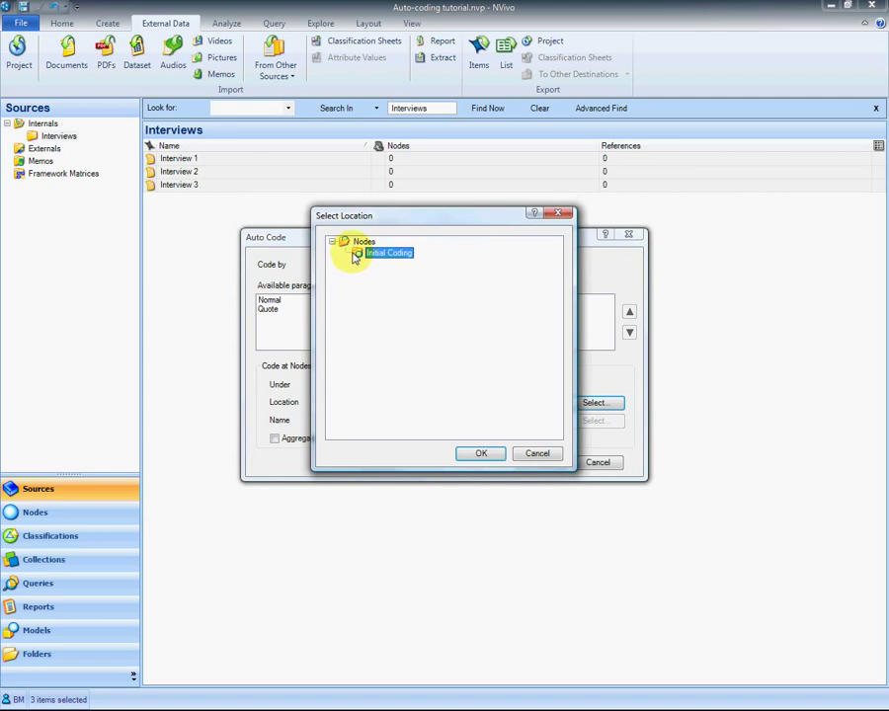
{"action": "left_click", "coordinate": [482, 454]}
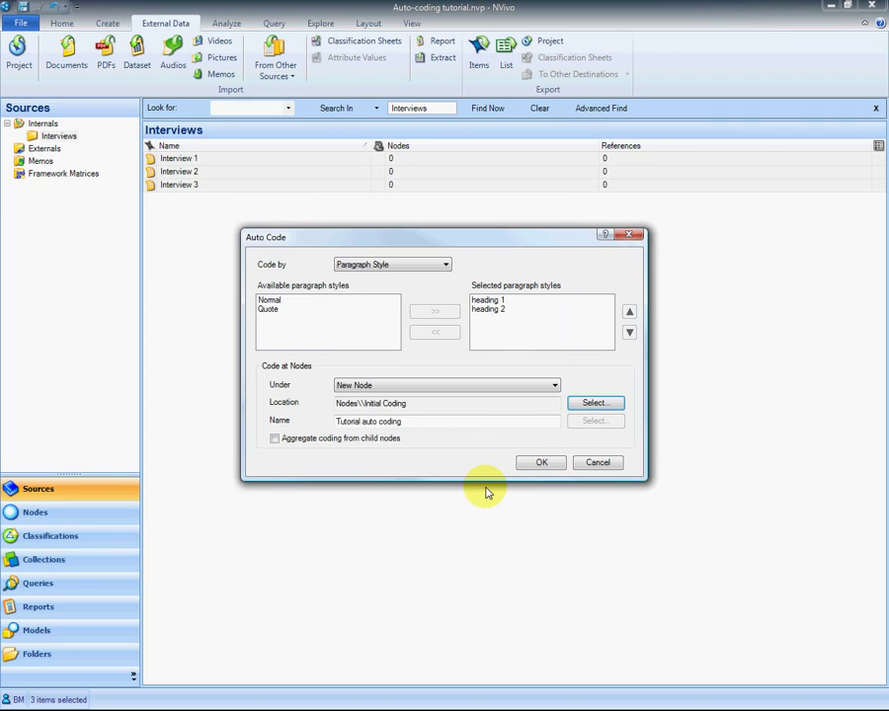
{"action": "left_click", "coordinate": [538, 463]}
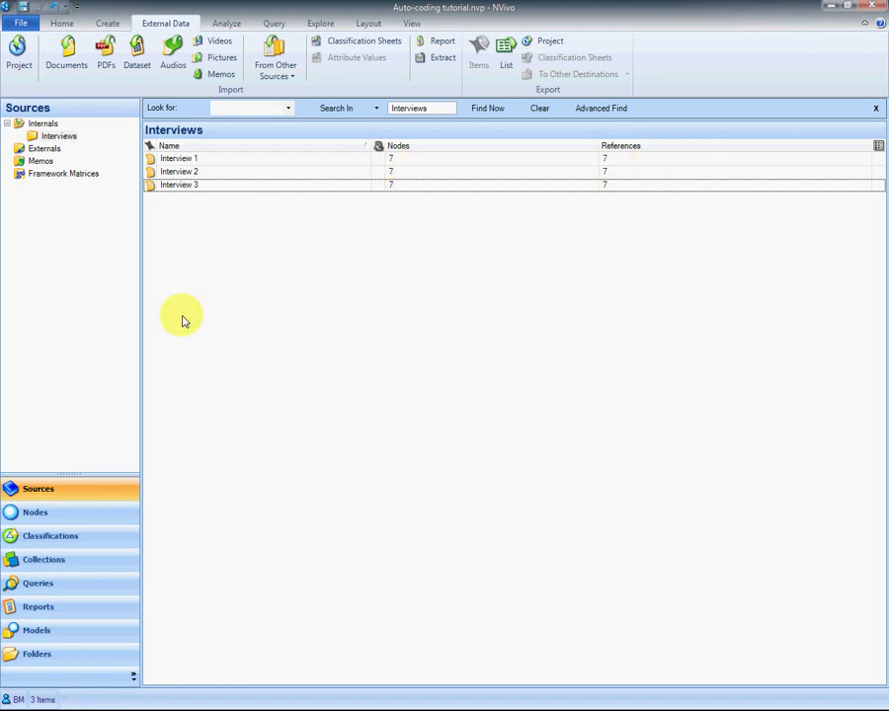
Step: In Nodes, expand Initial Coding > Tutorial auto coding, Topic 1 and Topic 2, and select Sub-topic - Future
{"action": "left_click", "coordinate": [87, 520]}
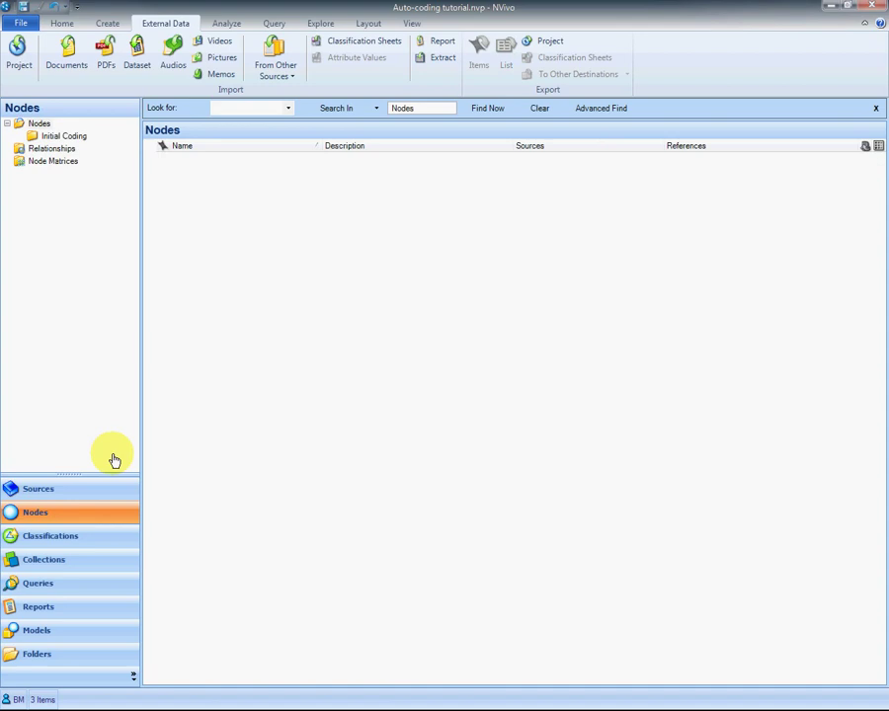
{"action": "left_click", "coordinate": [63, 137]}
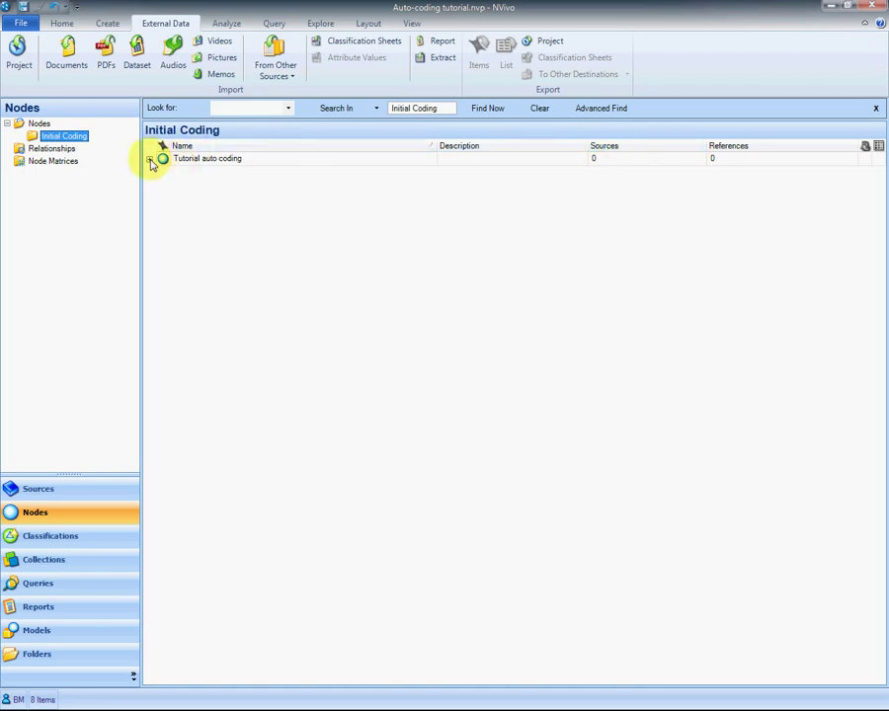
{"action": "left_click", "coordinate": [150, 160]}
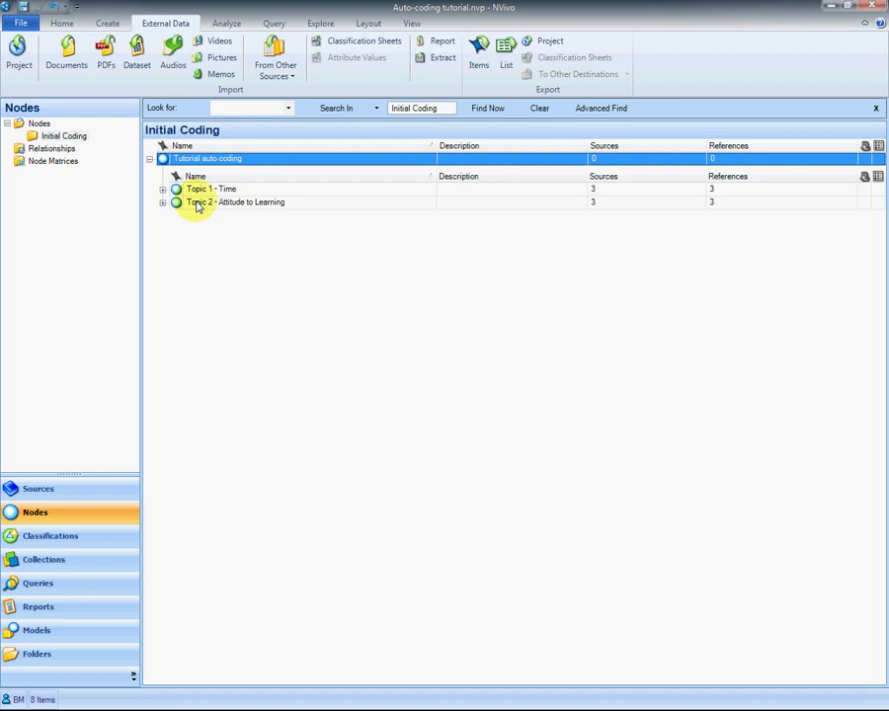
{"action": "left_click", "coordinate": [163, 189]}
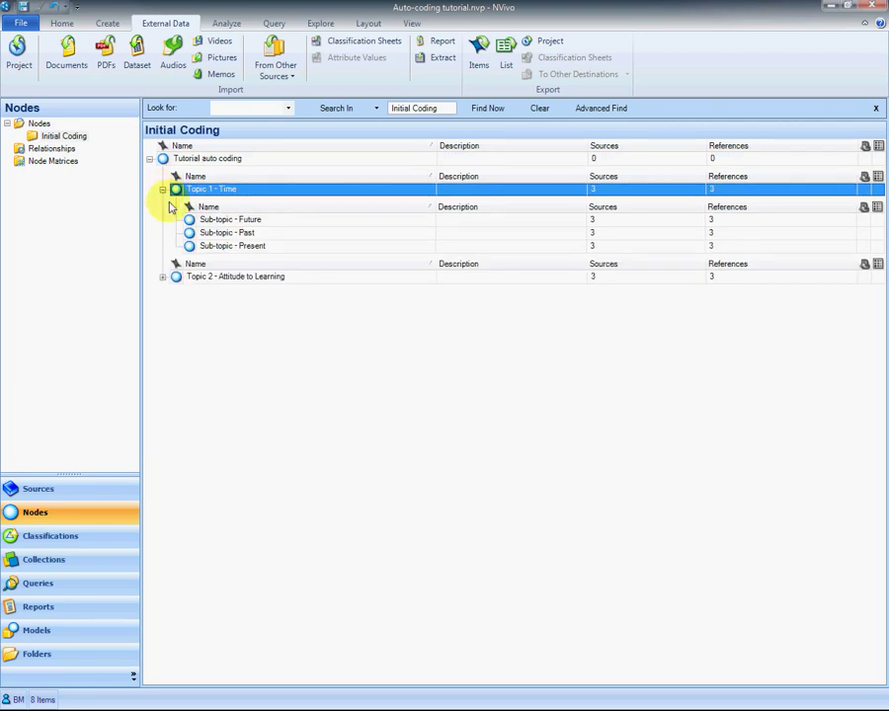
{"action": "left_click", "coordinate": [162, 276]}
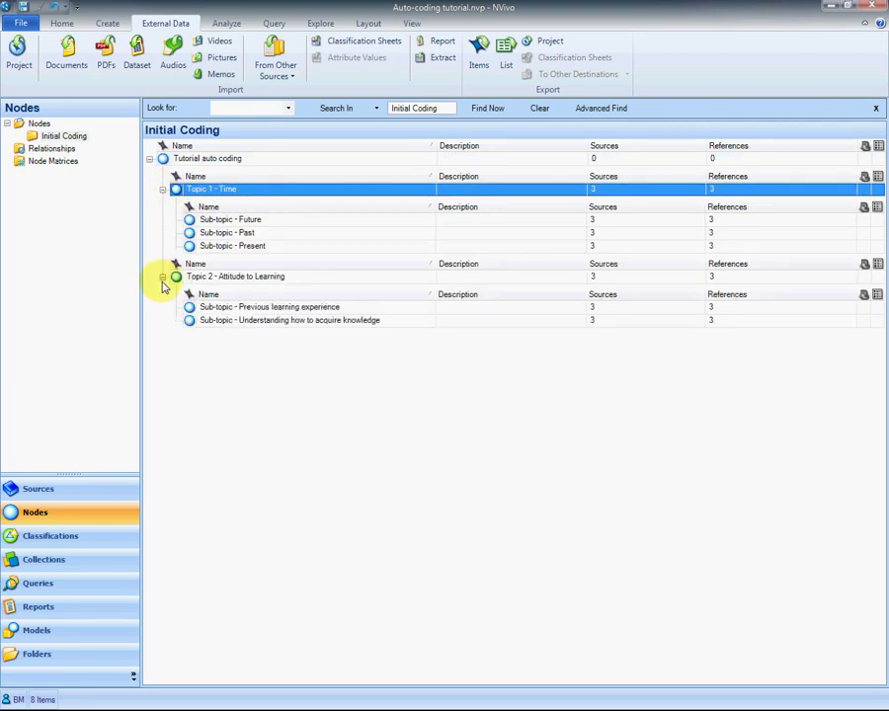
{"action": "key", "text": "Down"}
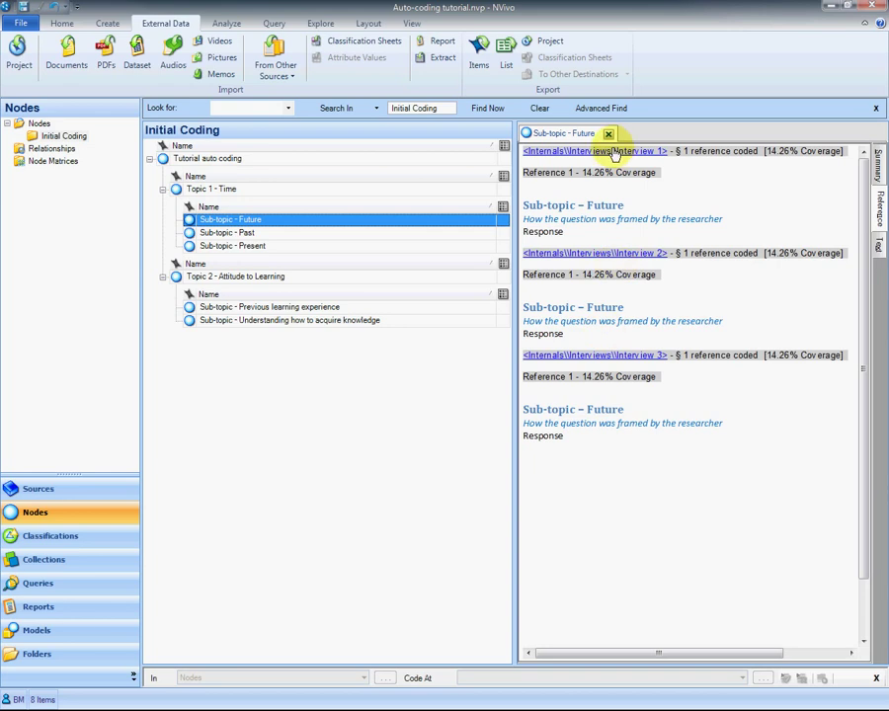
Step: Open Interview 1 from its Internals\Interviews\Interview 1 reference link
{"action": "left_click", "coordinate": [616, 153]}
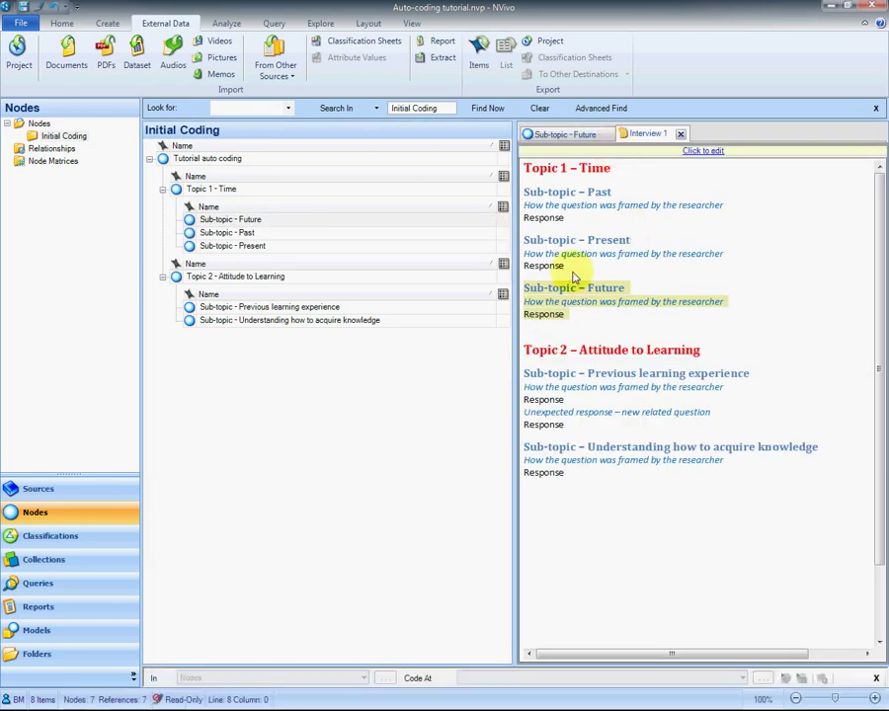